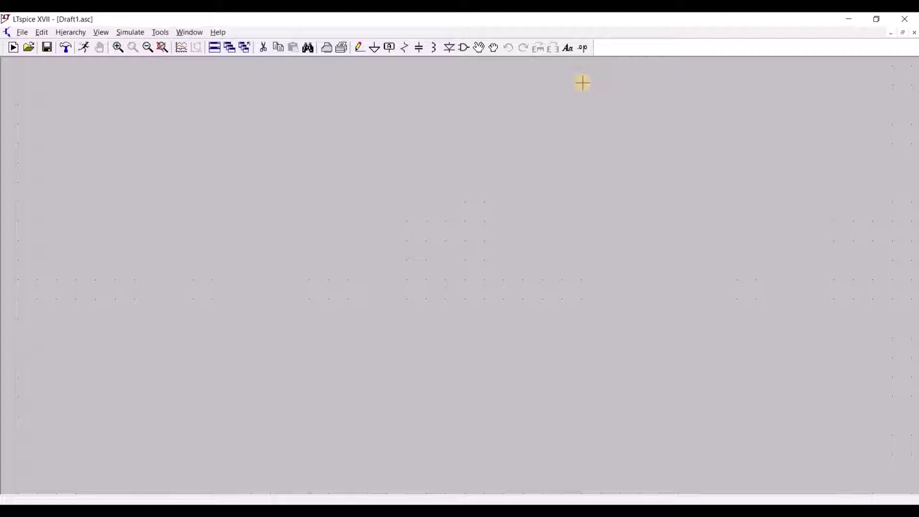
# - Place resistors R1 and R2 one above the other on the schematic
pyautogui.click(471, 184)
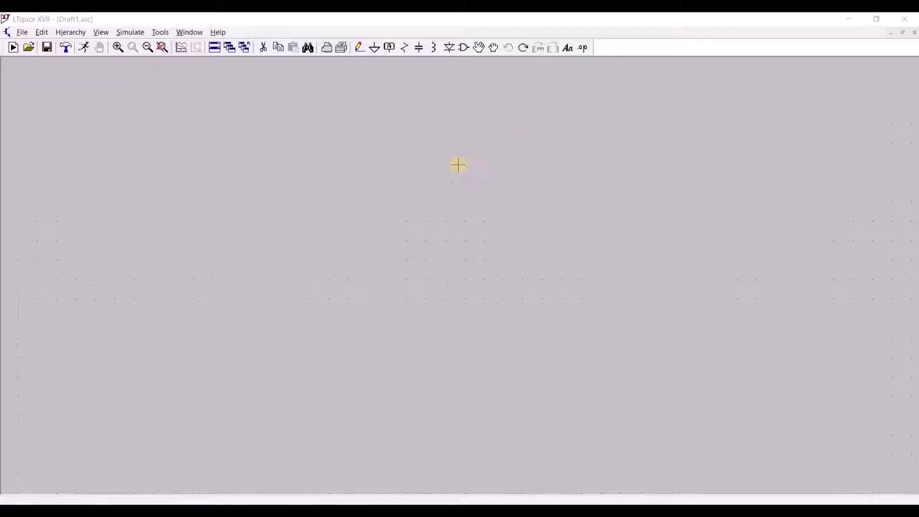
pyautogui.click(434, 47)
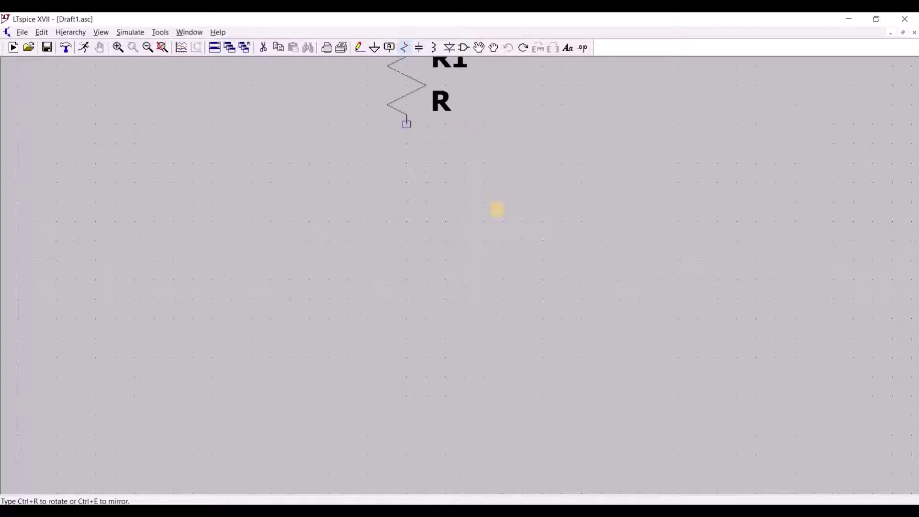
pyautogui.click(503, 225)
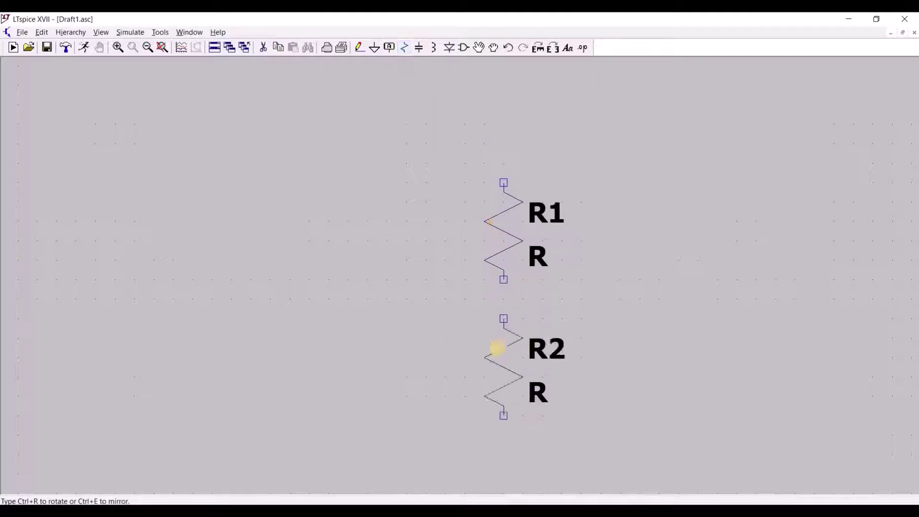
pyautogui.click(499, 348)
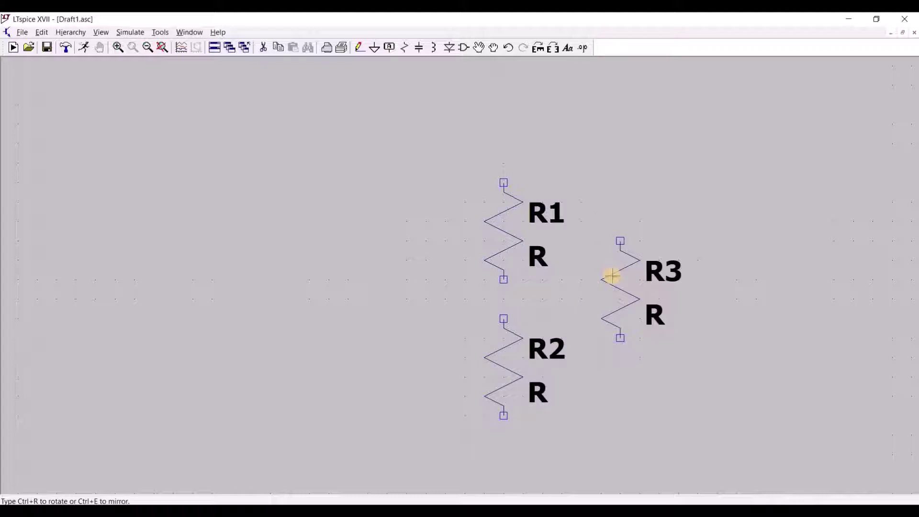
pyautogui.press('Escape')
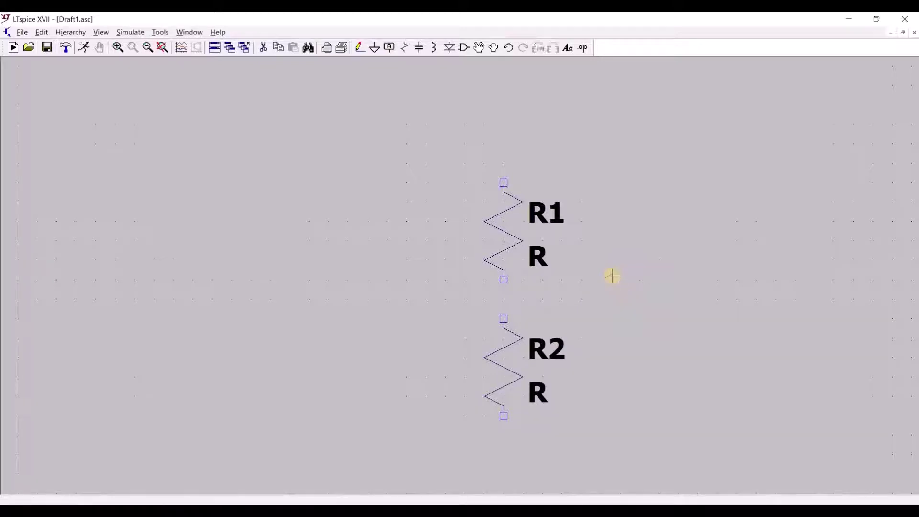
# - Place the 'voltage' source symbol as V1 left of the resistors
pyautogui.click(463, 49)
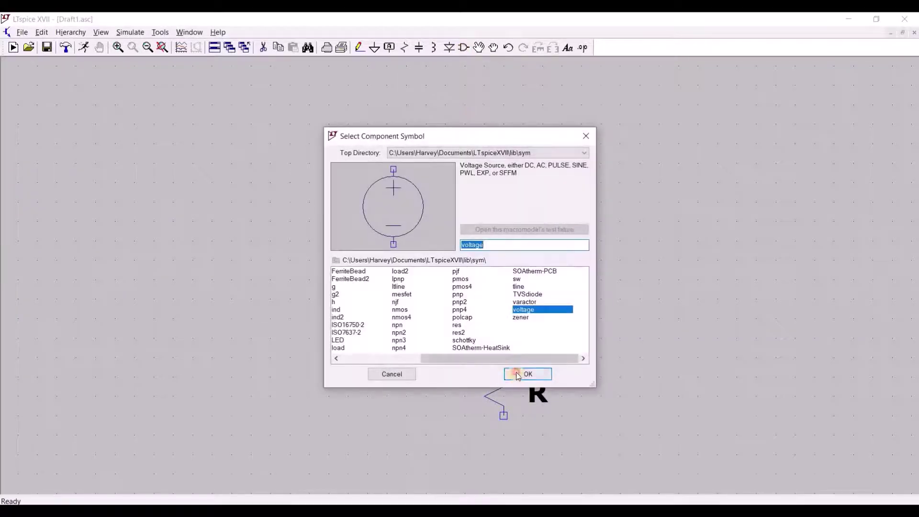
pyautogui.click(516, 373)
pyautogui.click(323, 292)
pyautogui.click(326, 287)
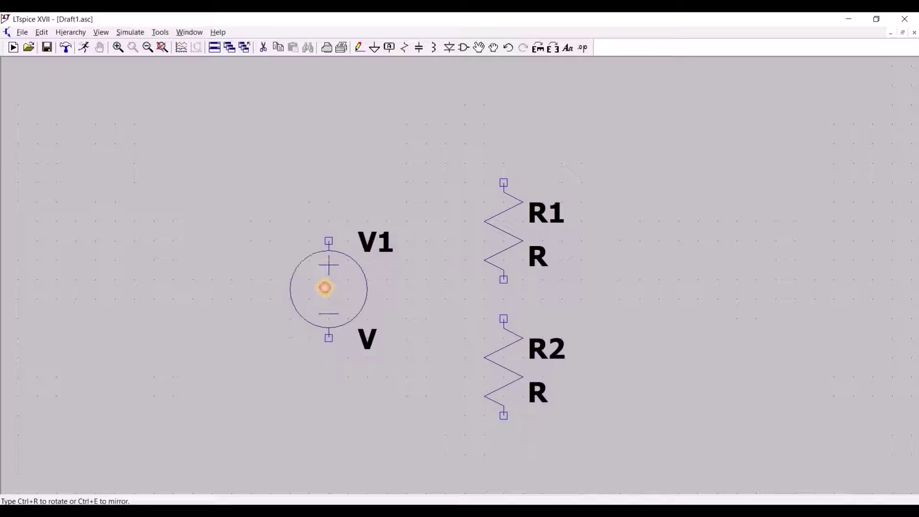
pyautogui.press('Escape')
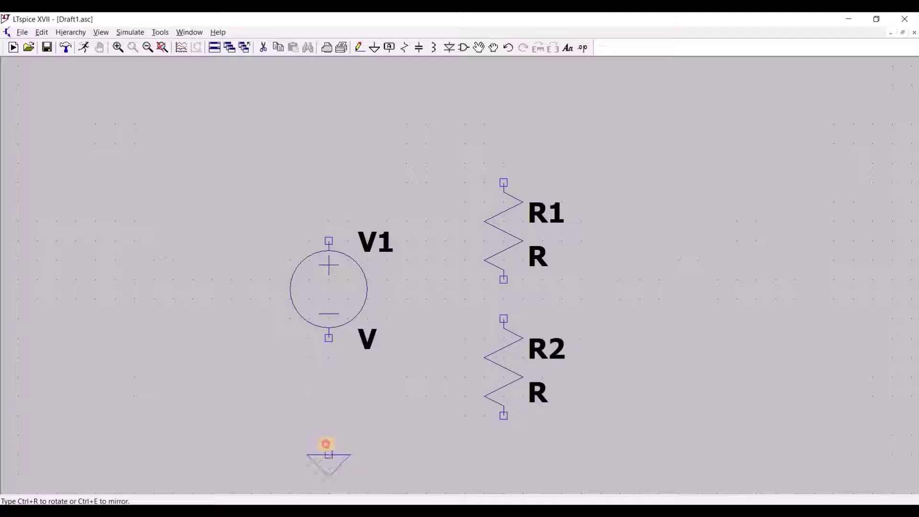
# - Add ground symbols below V1 and below R2
pyautogui.click(328, 436)
pyautogui.press('Escape')
pyautogui.press('g')
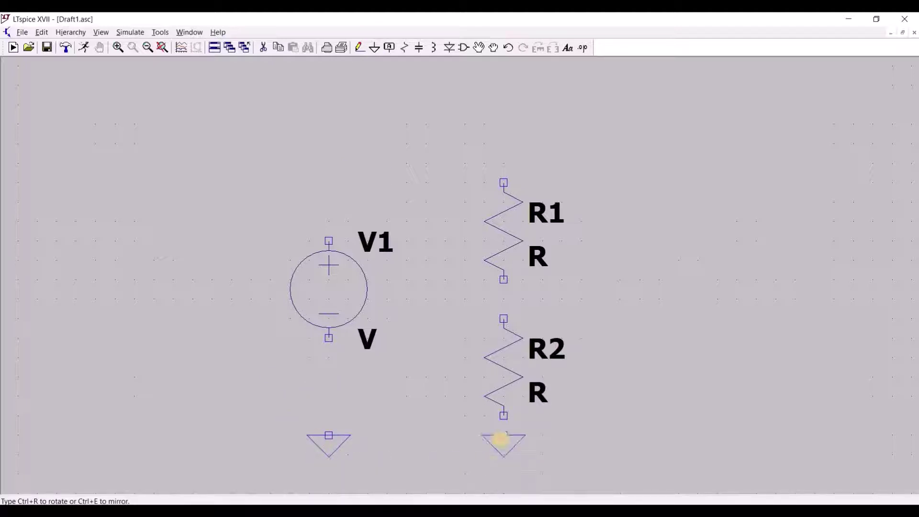
pyautogui.click(503, 436)
pyautogui.press('Escape')
pyautogui.press('g')
pyautogui.press('Escape')
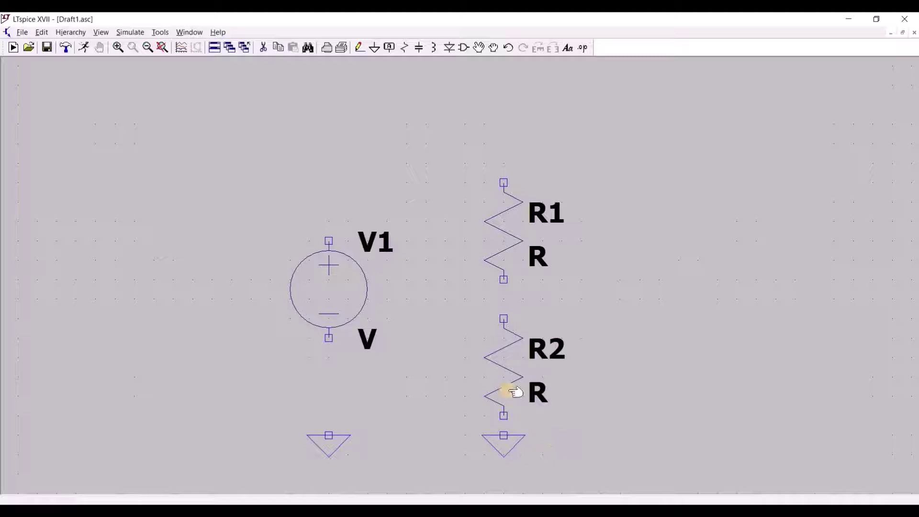
# - Wire V1's ground point up to R1's top pin, R1 down to R2, and R2 to ground
pyautogui.click(359, 50)
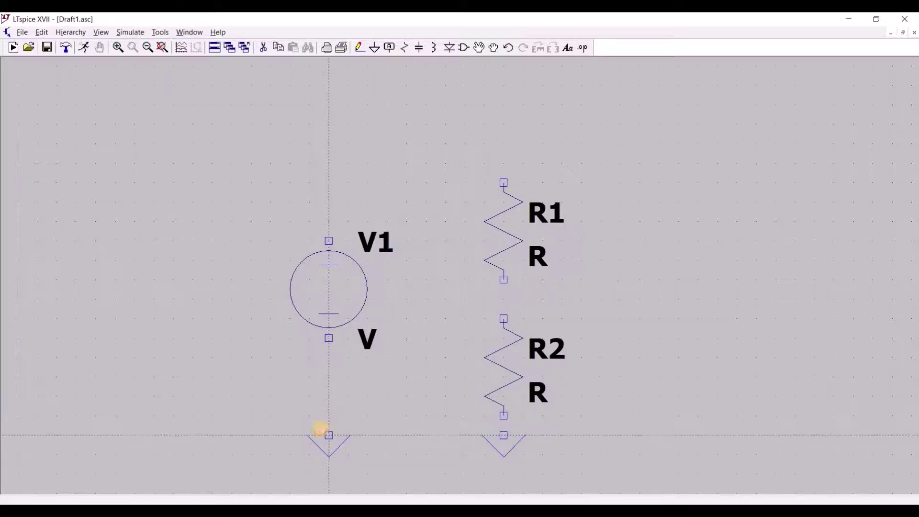
pyautogui.click(329, 435)
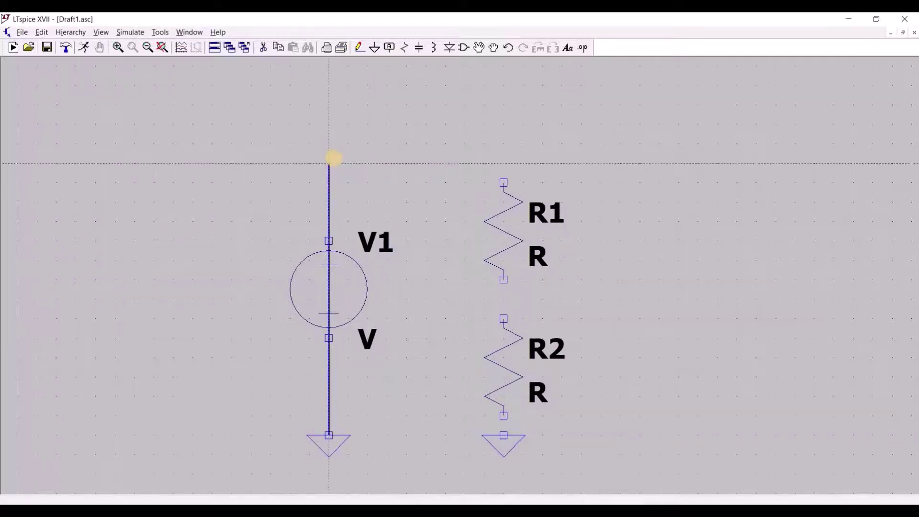
pyautogui.click(329, 163)
pyautogui.click(504, 183)
pyautogui.click(504, 280)
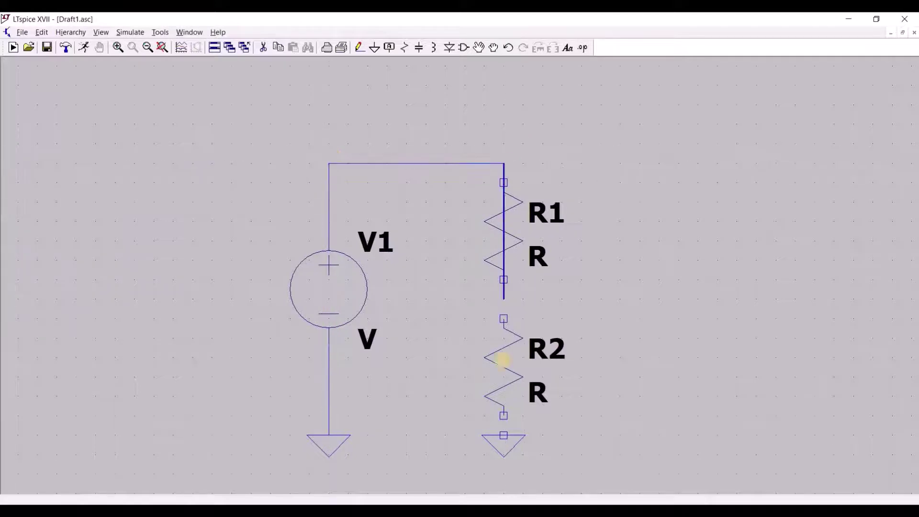
pyautogui.click(504, 319)
pyautogui.click(504, 416)
pyautogui.click(503, 435)
pyautogui.press('Escape')
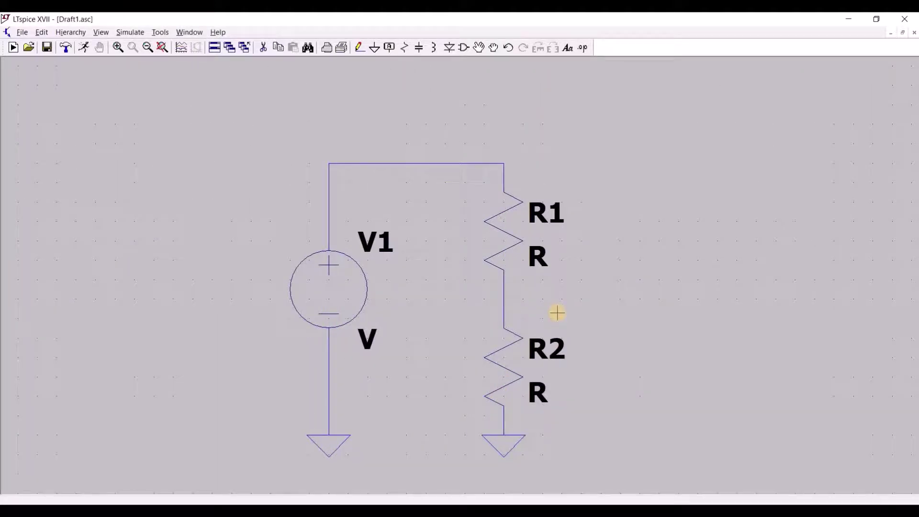
# - Set R1 to 30k, R2 to 70k and source V1 to 10
pyautogui.rightClick(512, 239)
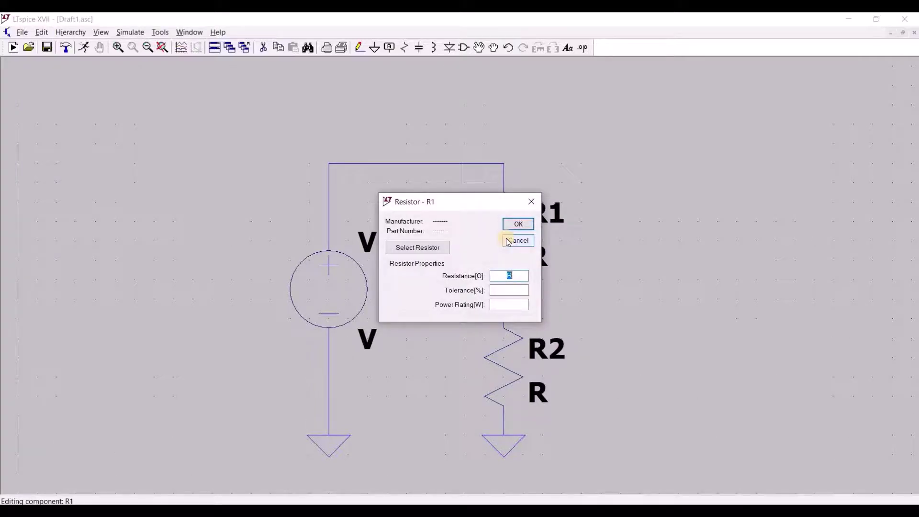
pyautogui.write('30k')
pyautogui.press('Return')
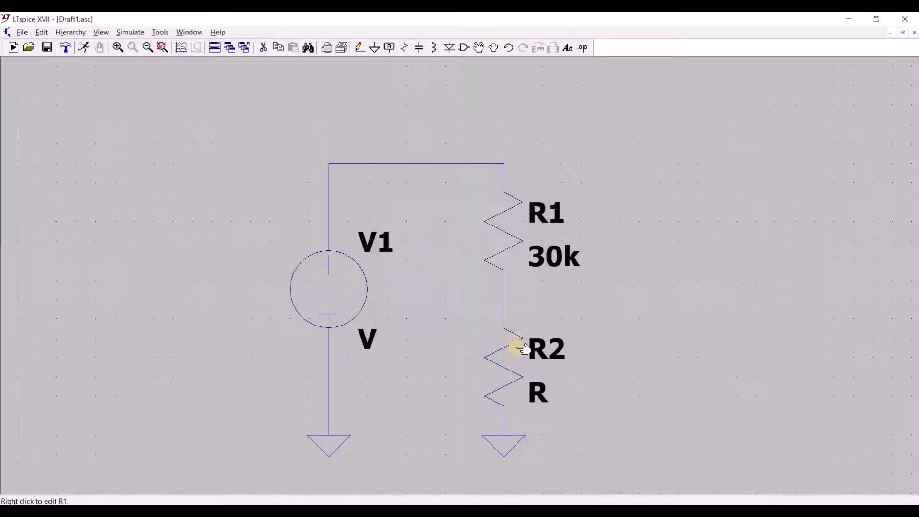
pyautogui.rightClick(513, 365)
pyautogui.press('Return')
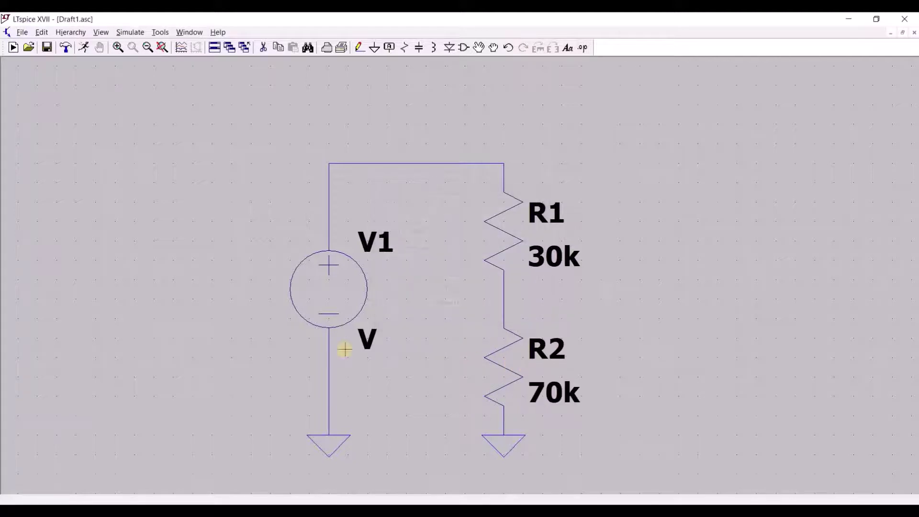
pyautogui.rightClick(328, 280)
pyautogui.press('Return')
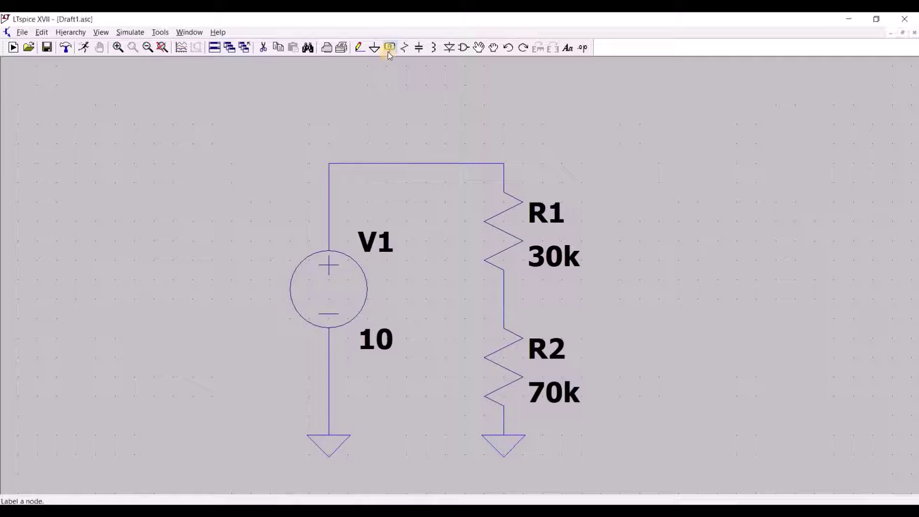
# - Place a vertical 'Output' net label to the right of R1
pyautogui.click(388, 50)
pyautogui.write('Output')
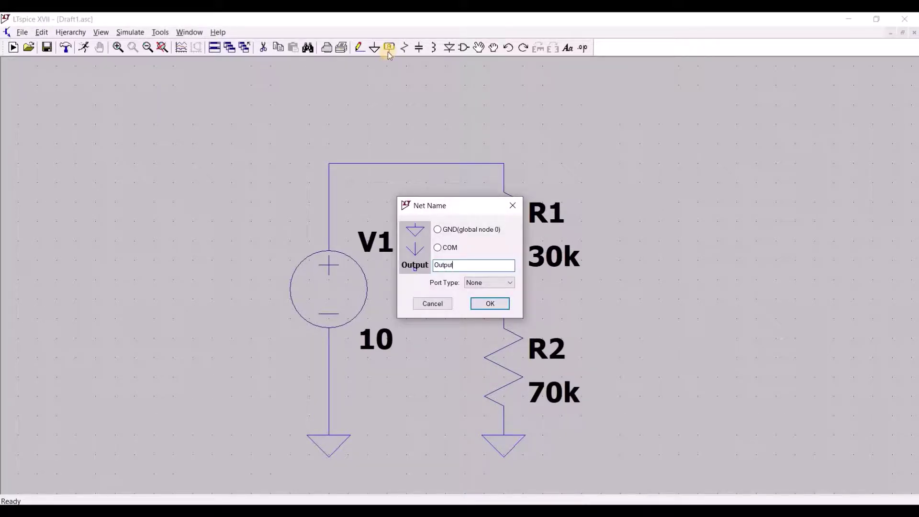
pyautogui.press('Return')
pyautogui.click(659, 280)
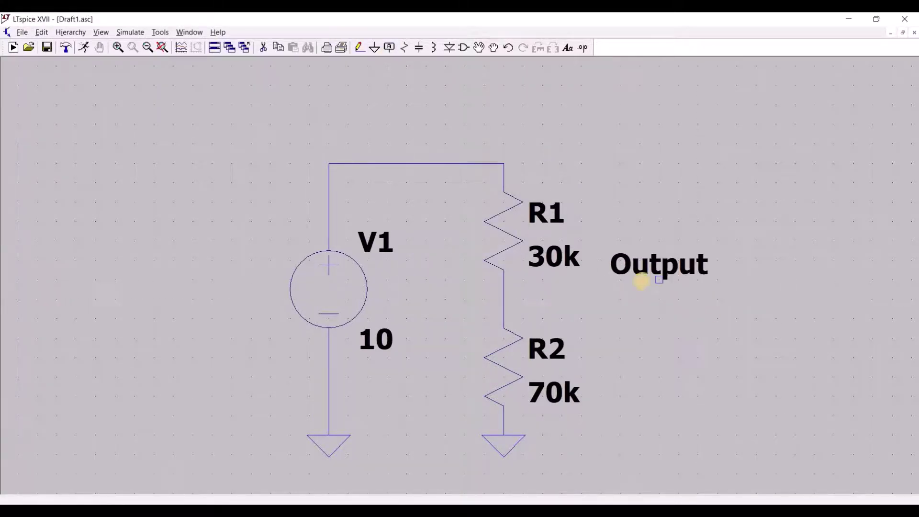
pyautogui.hotkey('ctrl', 'r')
# - Wire the R1/R2 node to the Output label
pyautogui.press('F3')
pyautogui.click(659, 279)
pyautogui.click(504, 298)
pyautogui.press('Escape')
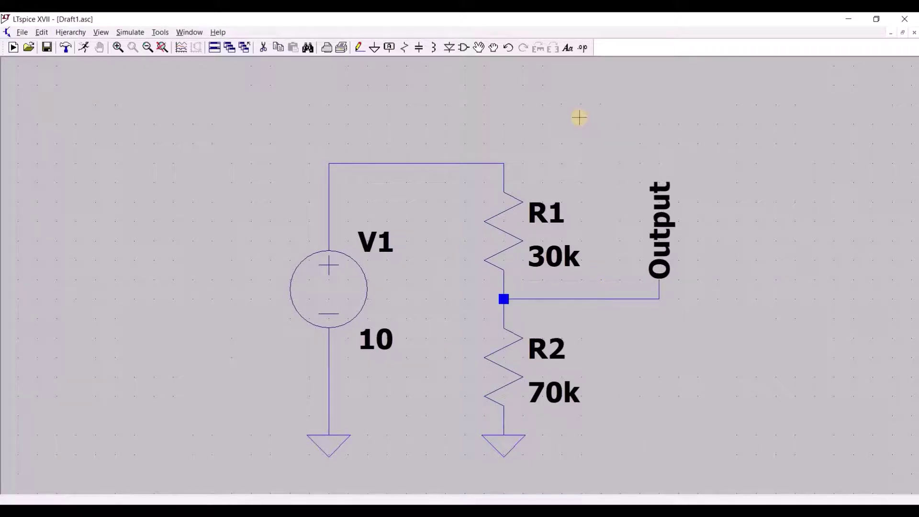
# - Place the comment 'voltage divider circuit' above the circuit
pyautogui.click(567, 48)
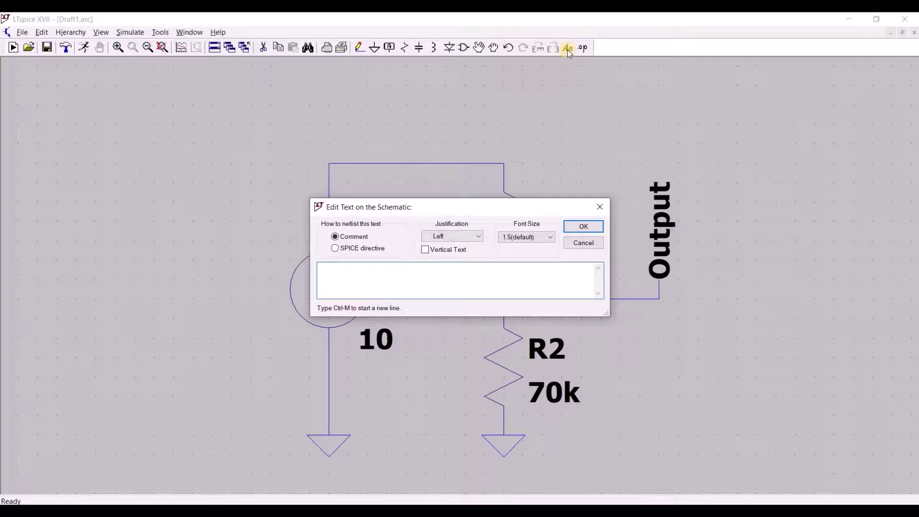
pyautogui.write('voltage divider circuit')
pyautogui.press('Return')
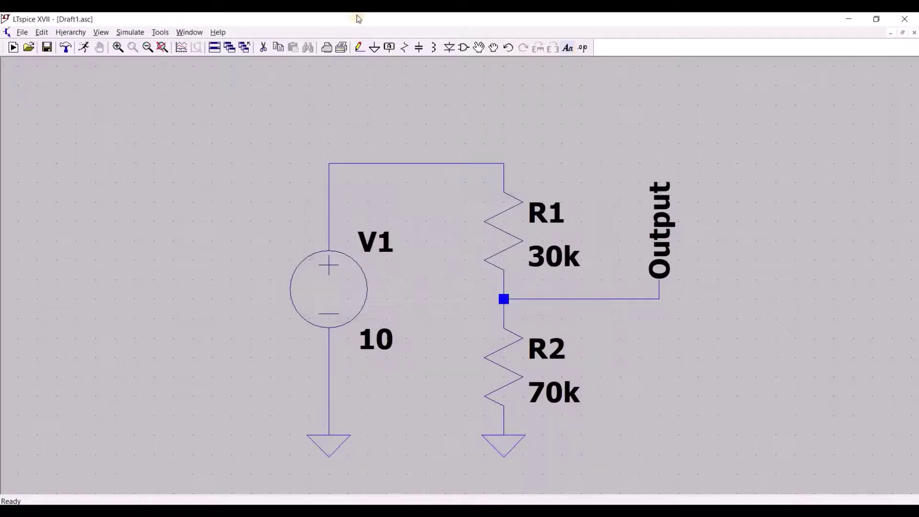
pyautogui.click(289, 116)
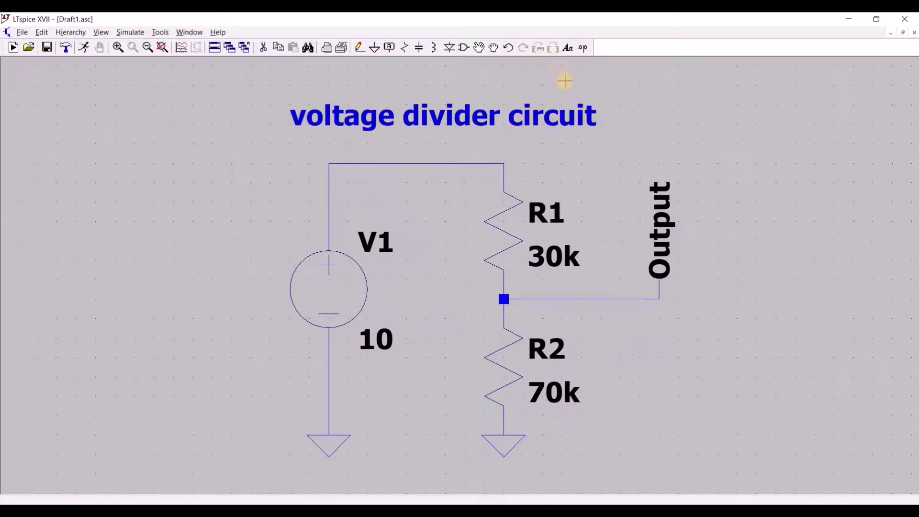
pyautogui.scroll(-1, 458, 264)
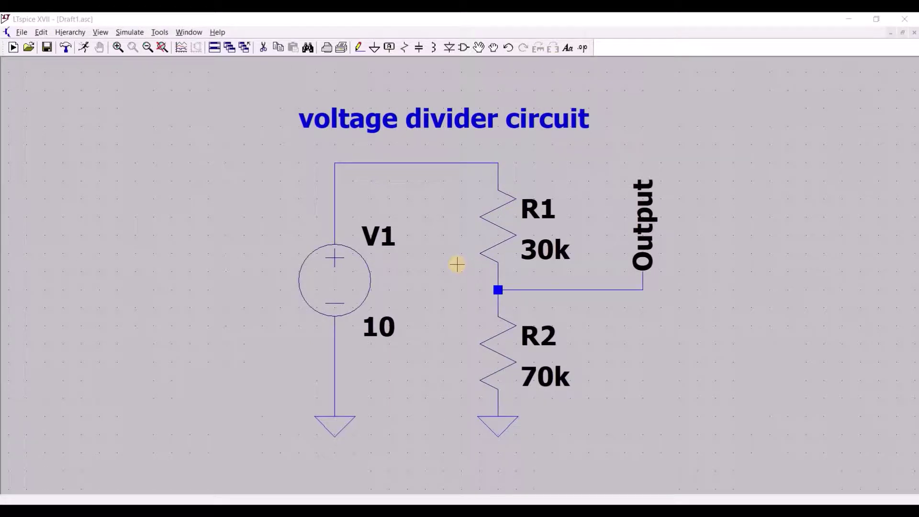
# - Run a transient simulation with a 1-second stop time
pyautogui.click(83, 48)
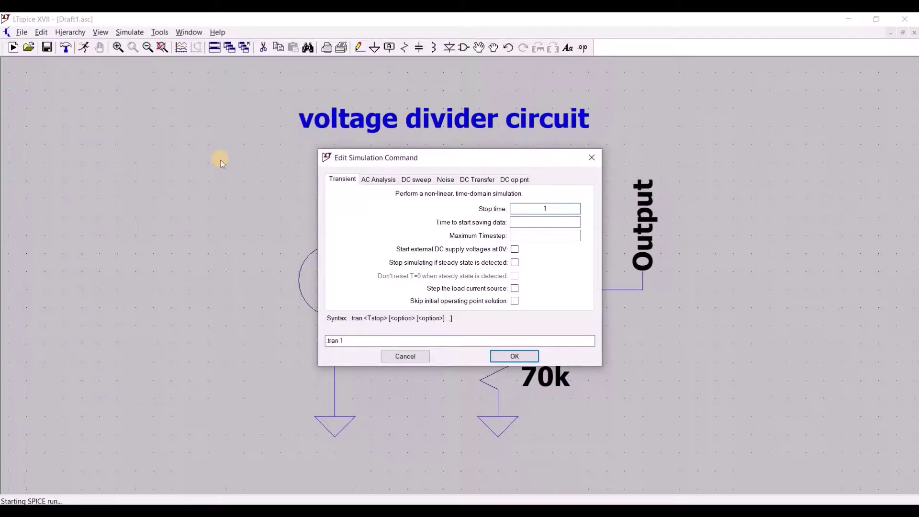
pyautogui.click(511, 357)
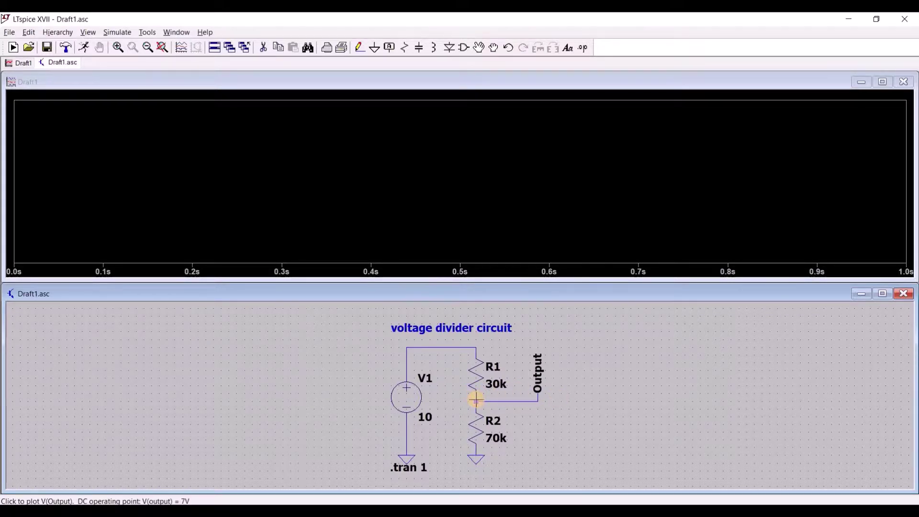
# - Plot V(output), V(n001), I(R1), I(R2) and the power dissipated in R1 and R2
pyautogui.click(477, 398)
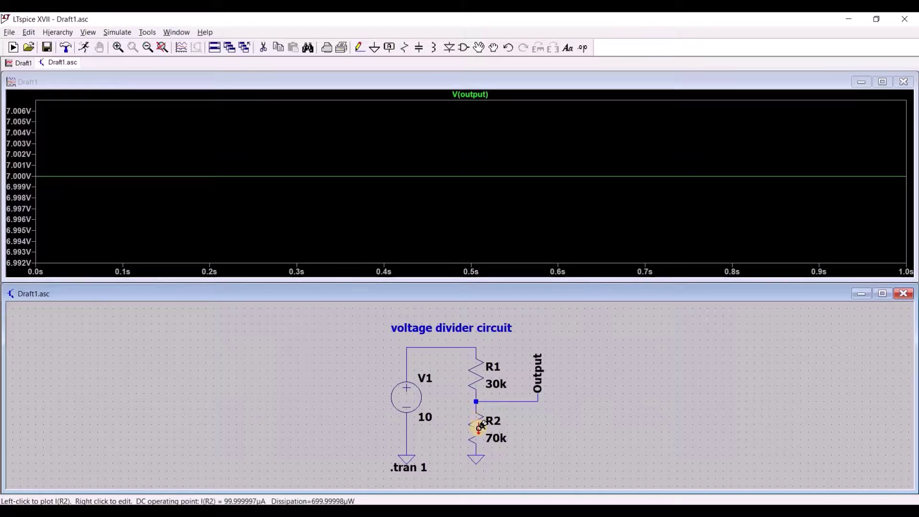
pyautogui.click(480, 427)
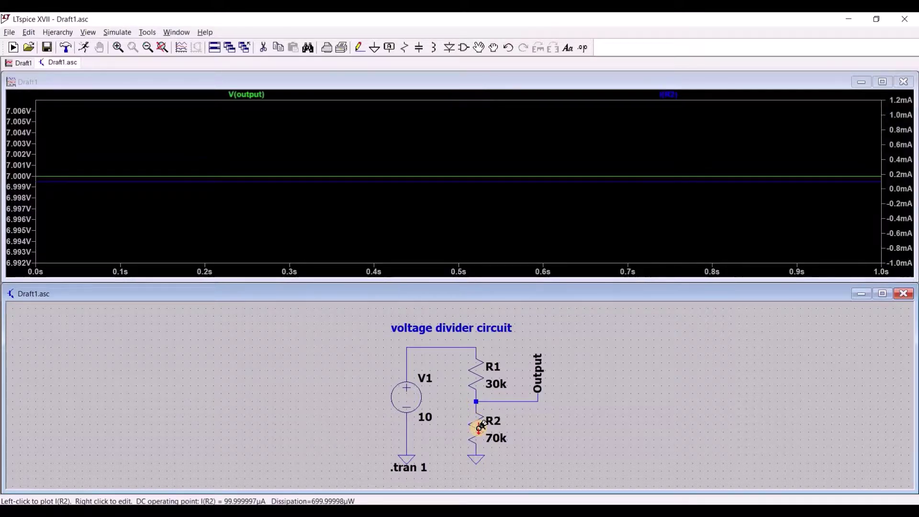
pyautogui.click(477, 349)
pyautogui.click(479, 371)
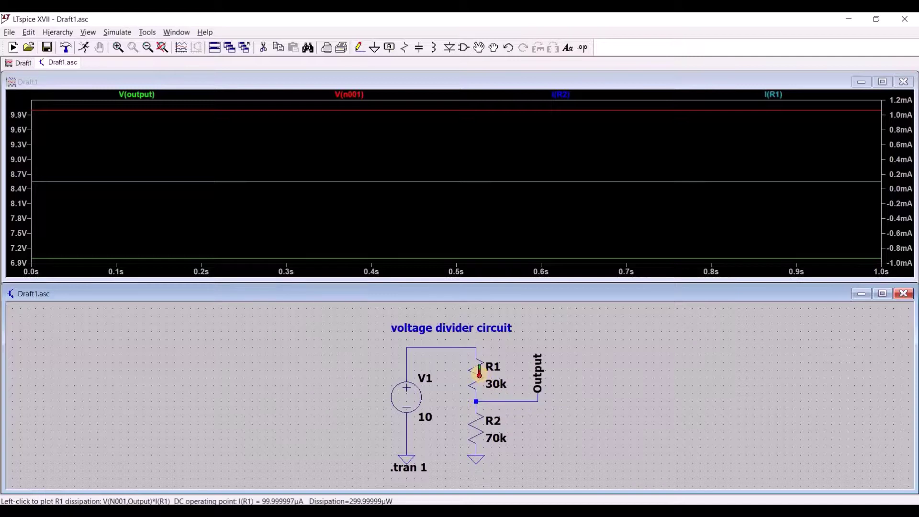
pyautogui.keyDown('alt'); pyautogui.click(481, 375); pyautogui.keyUp('alt')
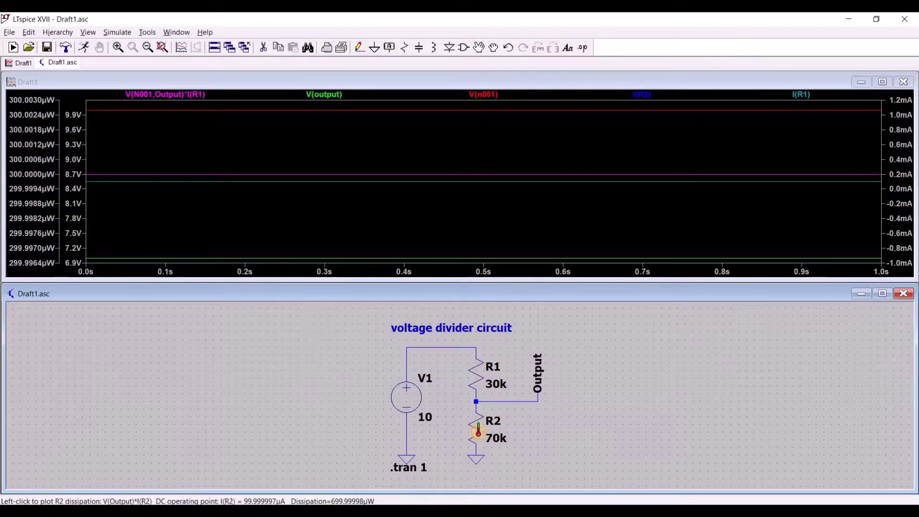
pyautogui.keyDown('alt'); pyautogui.click(477, 431); pyautogui.keyUp('alt')
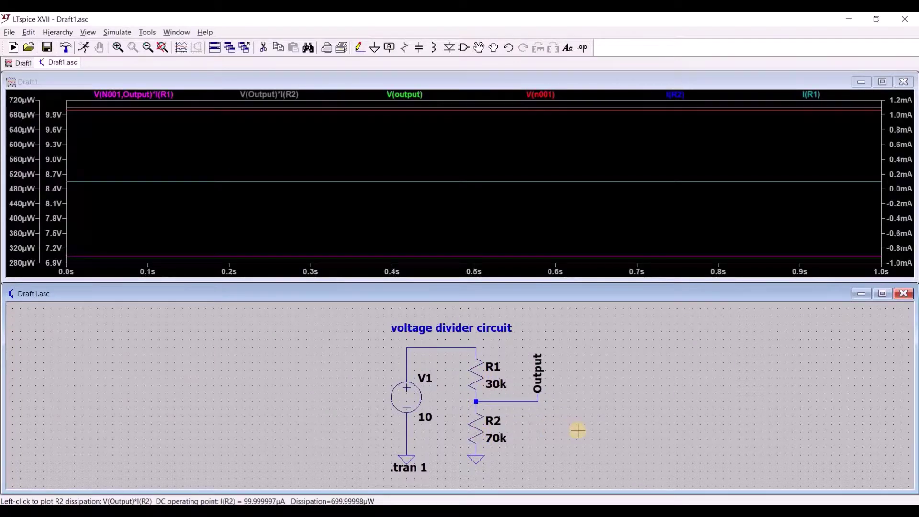
# - Delete the V(output), V(n001), I(R2) and I(R1) traces from the plot
pyautogui.rightClick(412, 95)
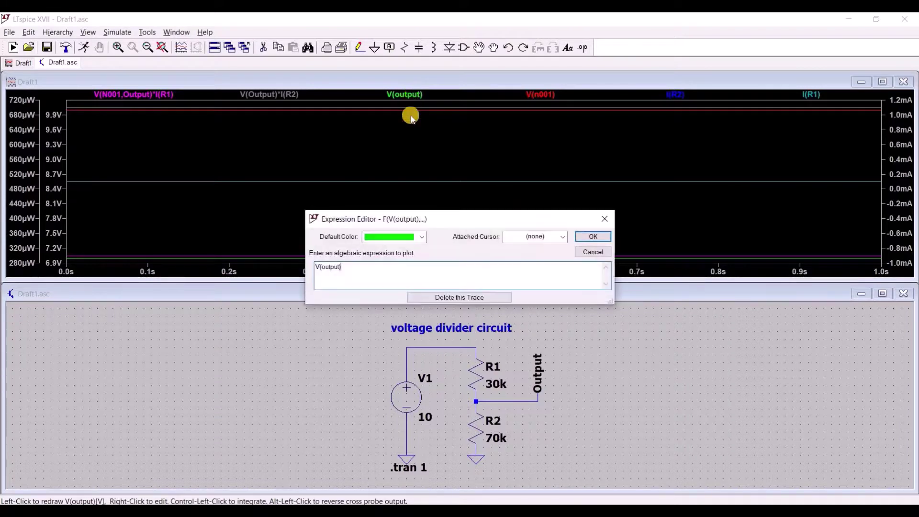
pyautogui.click(423, 236)
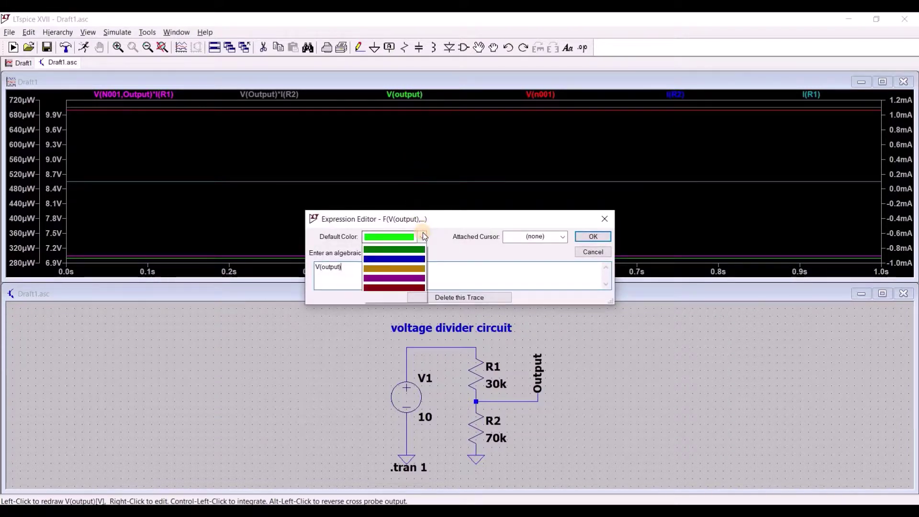
pyautogui.click(424, 236)
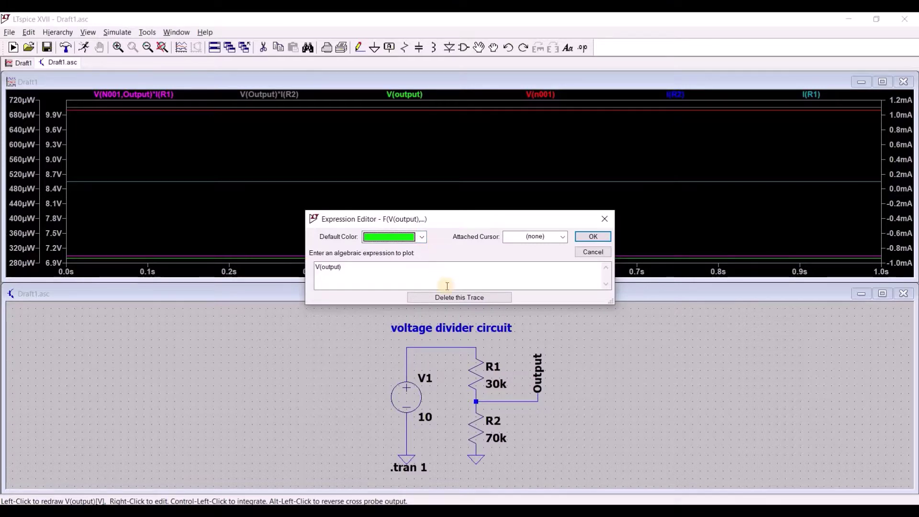
pyautogui.click(456, 298)
pyautogui.rightClick(472, 95)
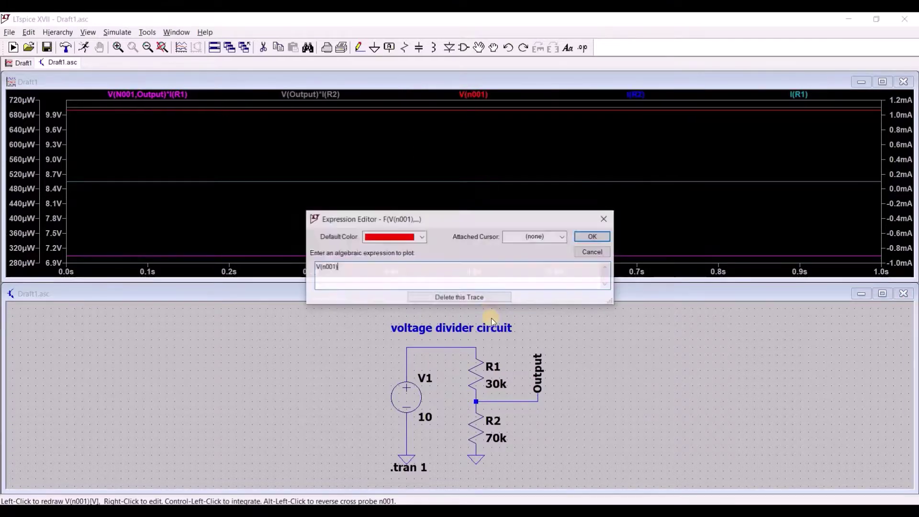
pyautogui.click(458, 297)
pyautogui.rightClick(136, 95)
pyautogui.click(427, 297)
pyautogui.rightClick(153, 95)
pyautogui.click(457, 297)
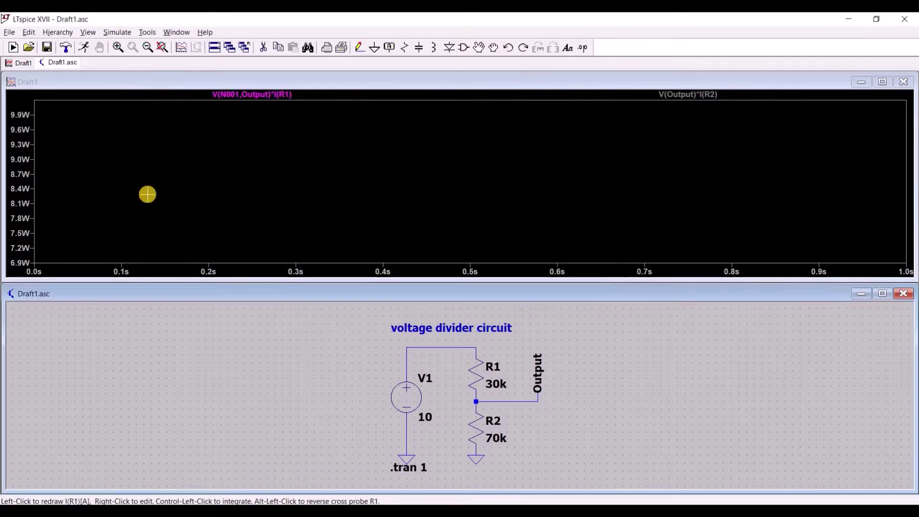
# - Set the vertical axis to top 800uW, tick 100uW and bottom 200uW
pyautogui.rightClick(25, 177)
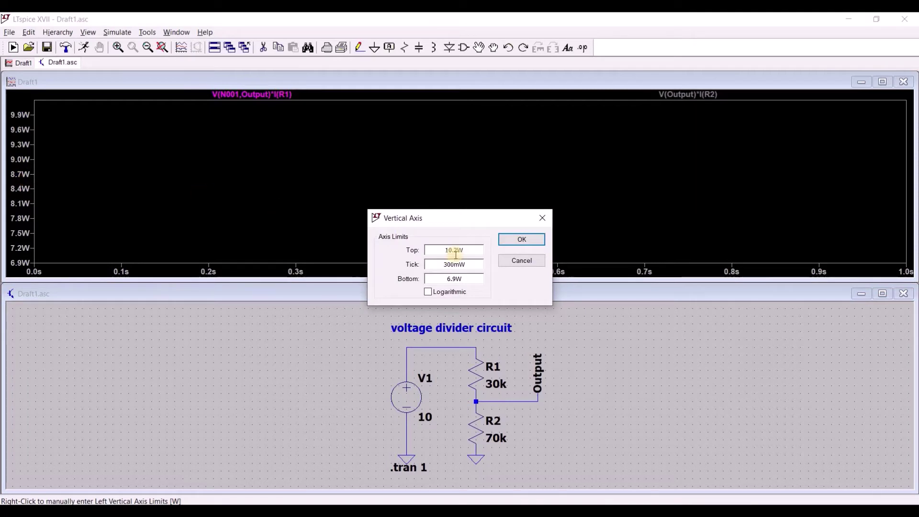
pyautogui.click(472, 250)
pyautogui.hotkey('ctrl', 'a')
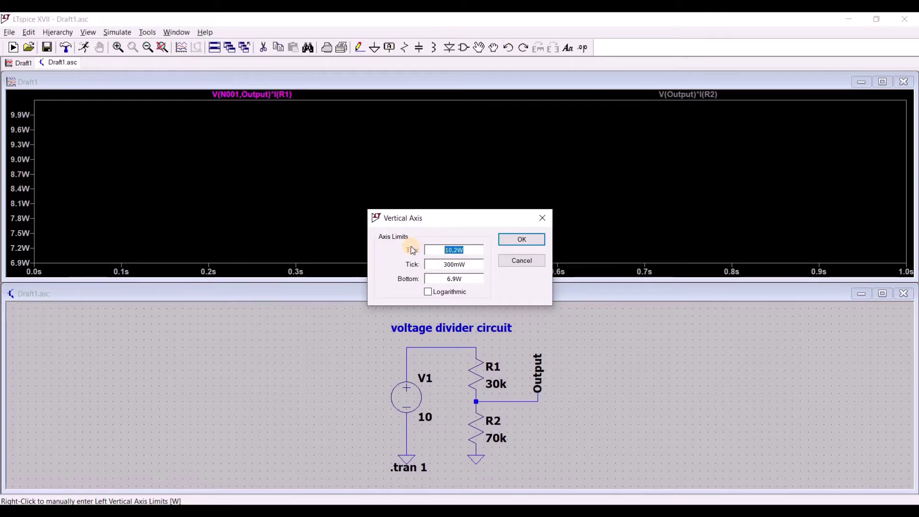
pyautogui.write('800uw')
pyautogui.press('Tab')
pyautogui.write('100uw')
pyautogui.press('Tab')
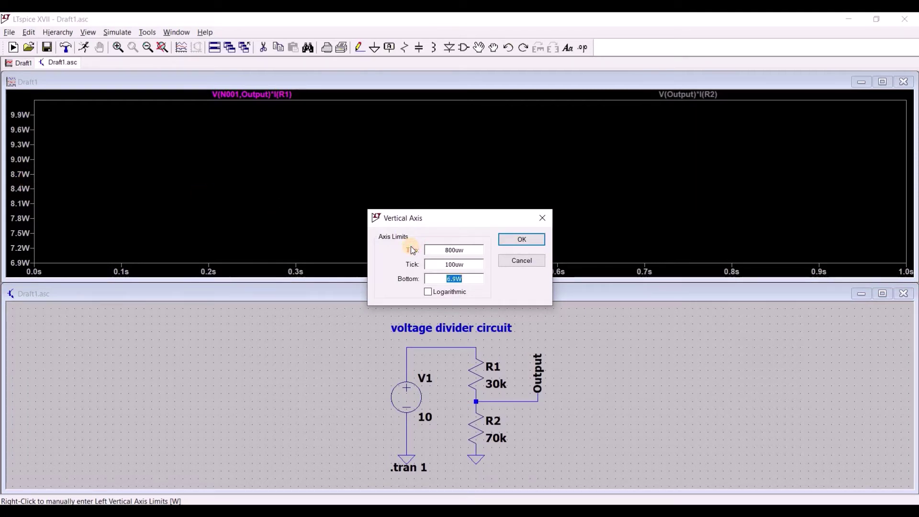
pyautogui.write('200uw')
pyautogui.press('Return')
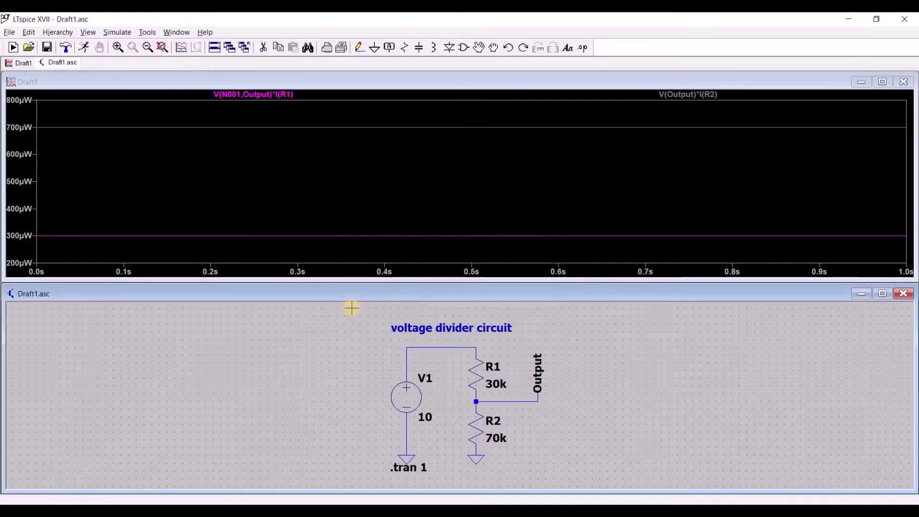